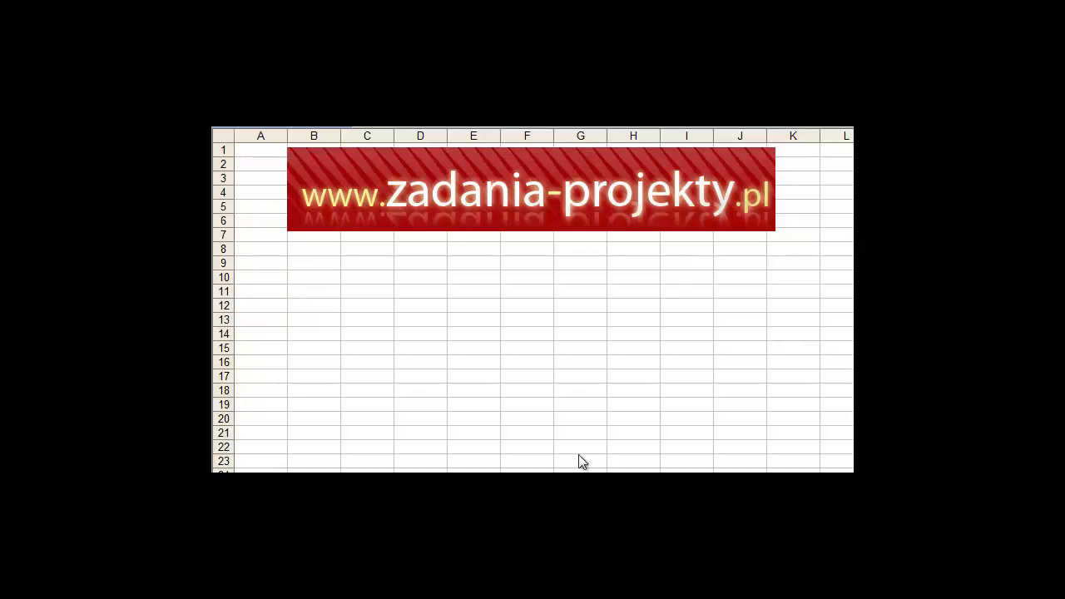
Enter =123^78 in cell E10 so it displays 1,0294E+163.
{"action": "left_click", "coordinate": [465, 274]}
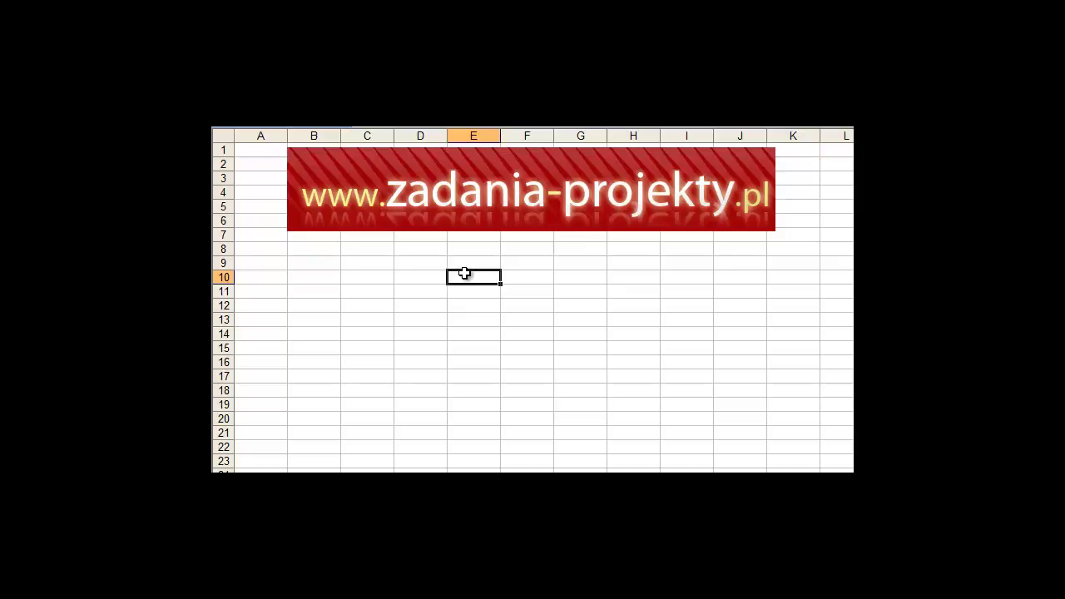
{"action": "type", "text": "=123"}
{"action": "type", "text": "^78"}
{"action": "key", "text": "Return"}
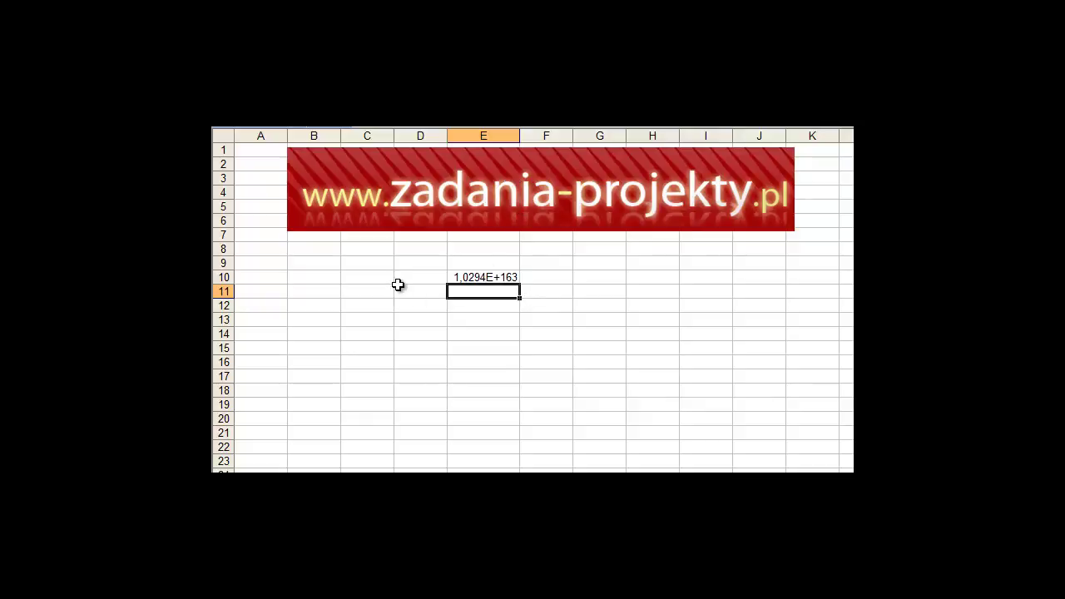
Enter =1,0294*10^163 in E11, then return to E10.
{"action": "type", "text": "="}
{"action": "type", "text": "1,"}
{"action": "type", "text": "029"}
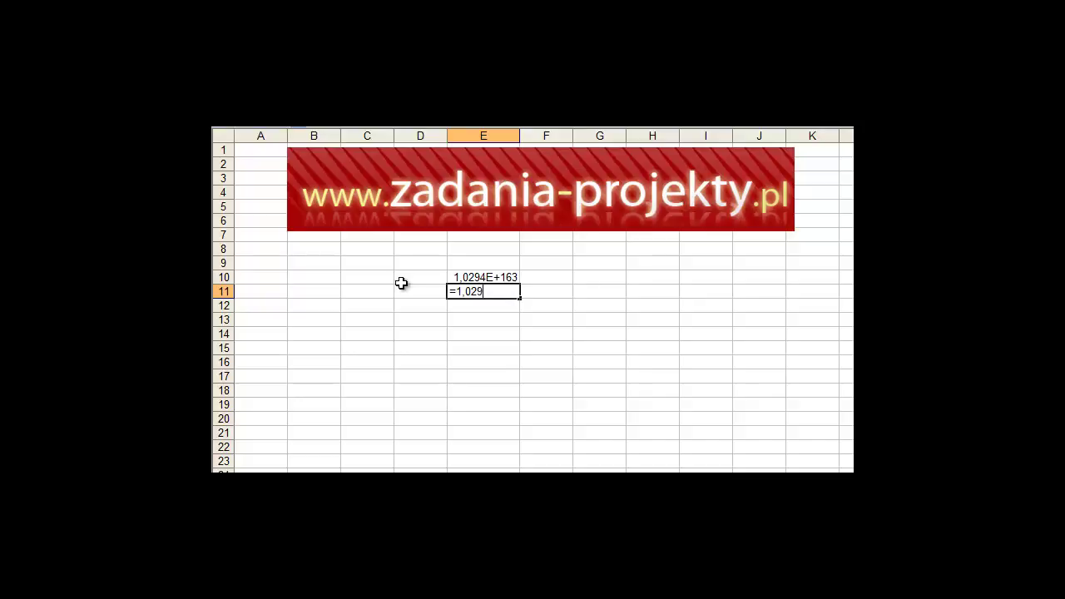
{"action": "type", "text": "4^"}
{"action": "key", "text": "BackSpace"}
{"action": "type", "text": "*1"}
{"action": "type", "text": "0^"}
{"action": "type", "text": "163"}
{"action": "key", "text": "Return"}
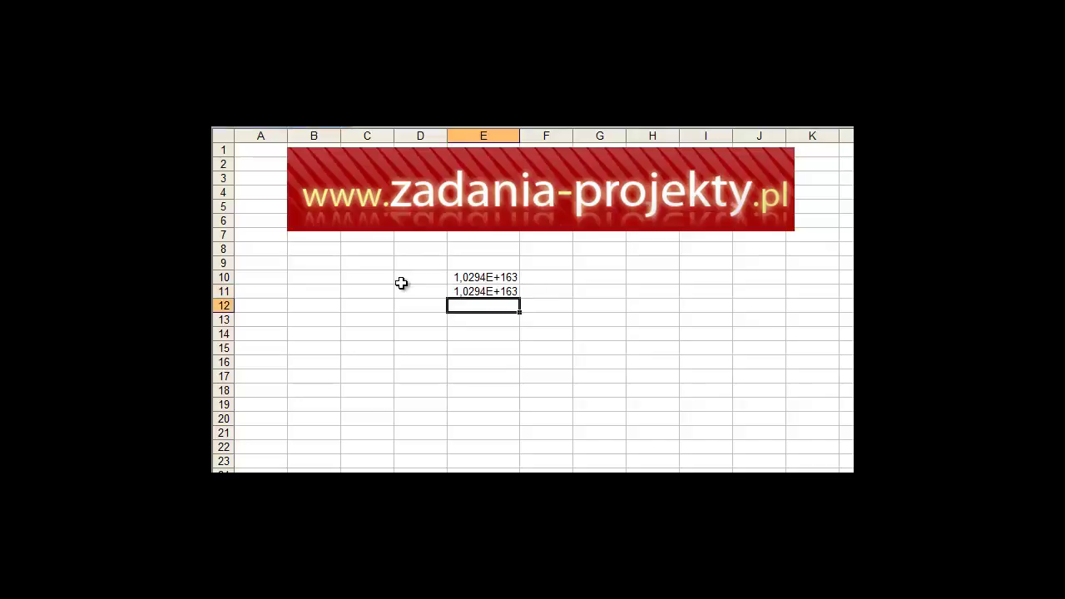
{"action": "key", "text": "Up"}
{"action": "key", "text": "Up"}
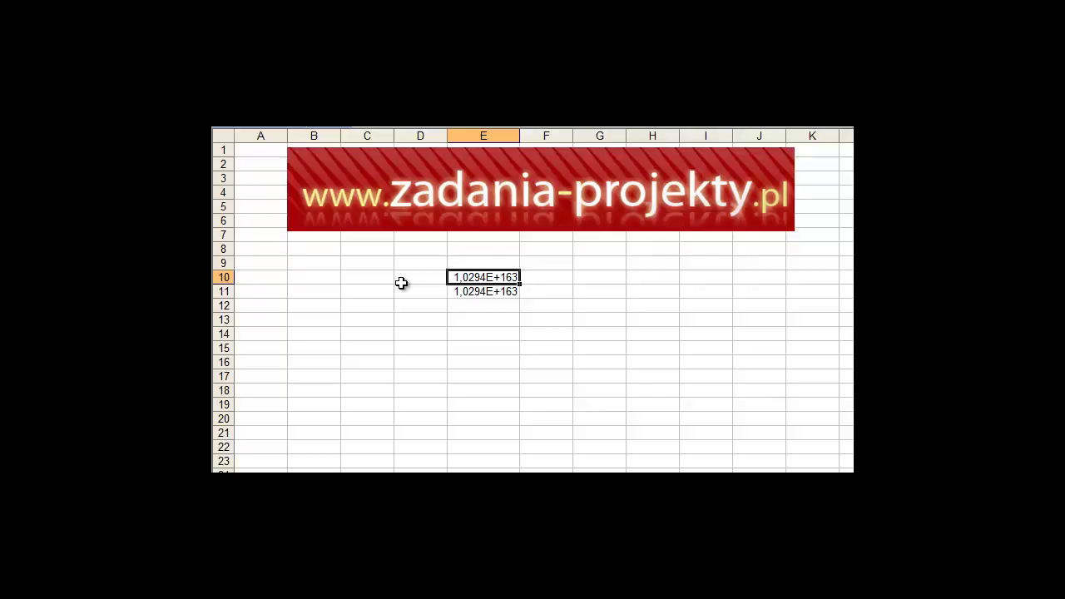
{"action": "right_click", "coordinate": [501, 281]}
{"action": "left_click", "coordinate": [617, 456]}
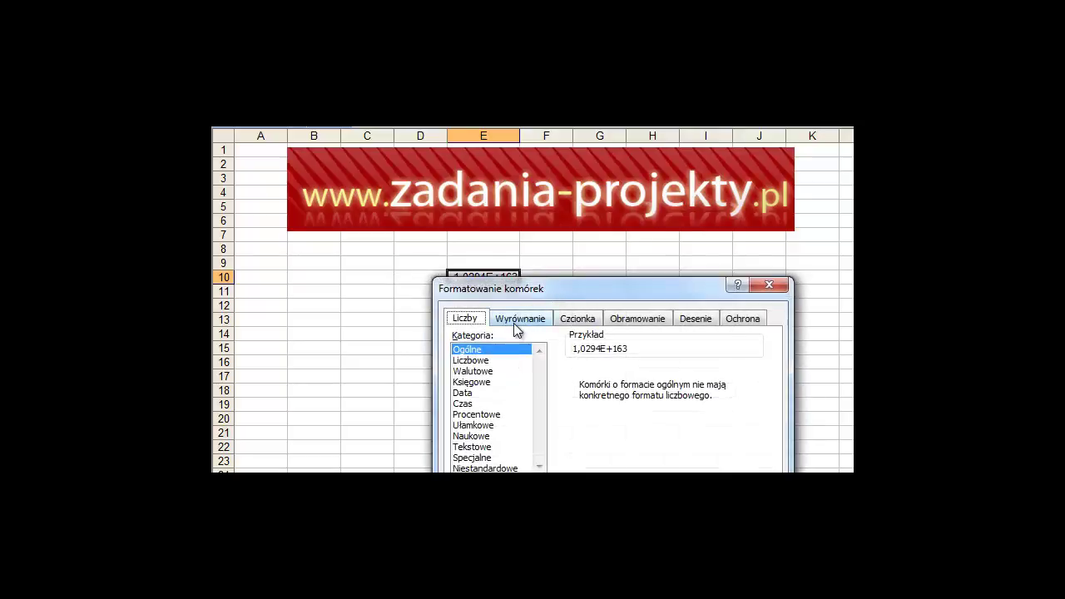
{"action": "left_click", "coordinate": [479, 361]}
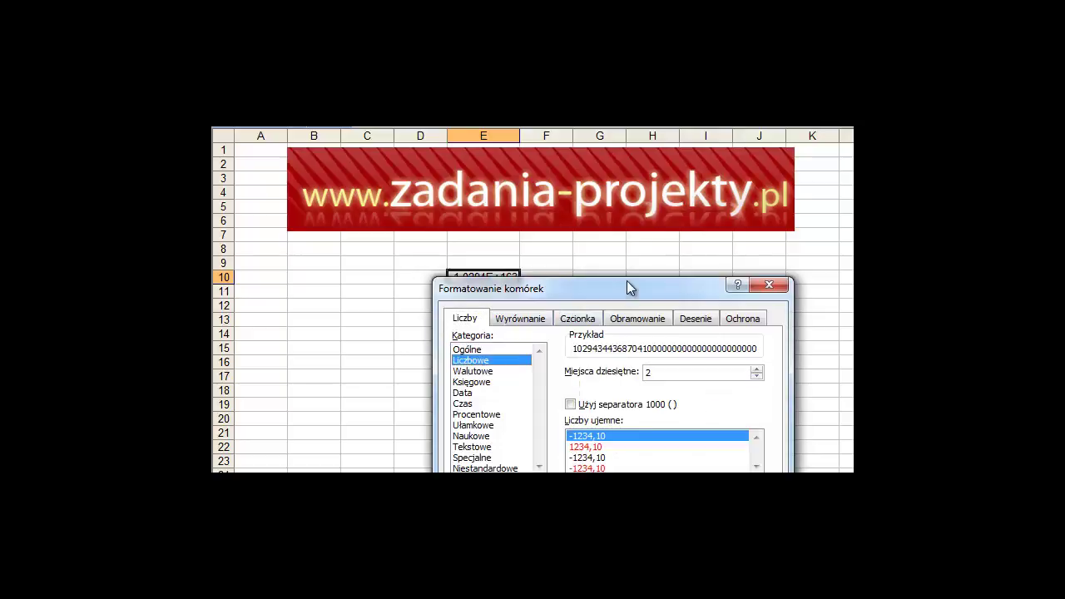
{"action": "mouse_move", "coordinate": [627, 288]}
{"action": "left_mouse_down"}
{"action": "mouse_move", "coordinate": [706, 107]}
{"action": "mouse_move", "coordinate": [717, 113]}
{"action": "left_mouse_up"}
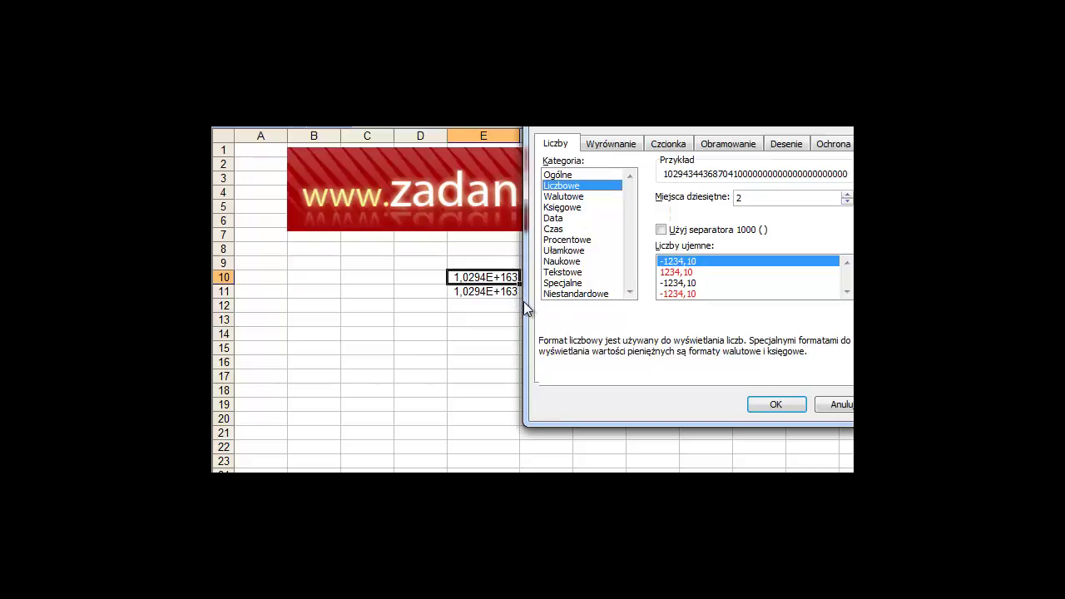
{"action": "left_click", "coordinate": [835, 403]}
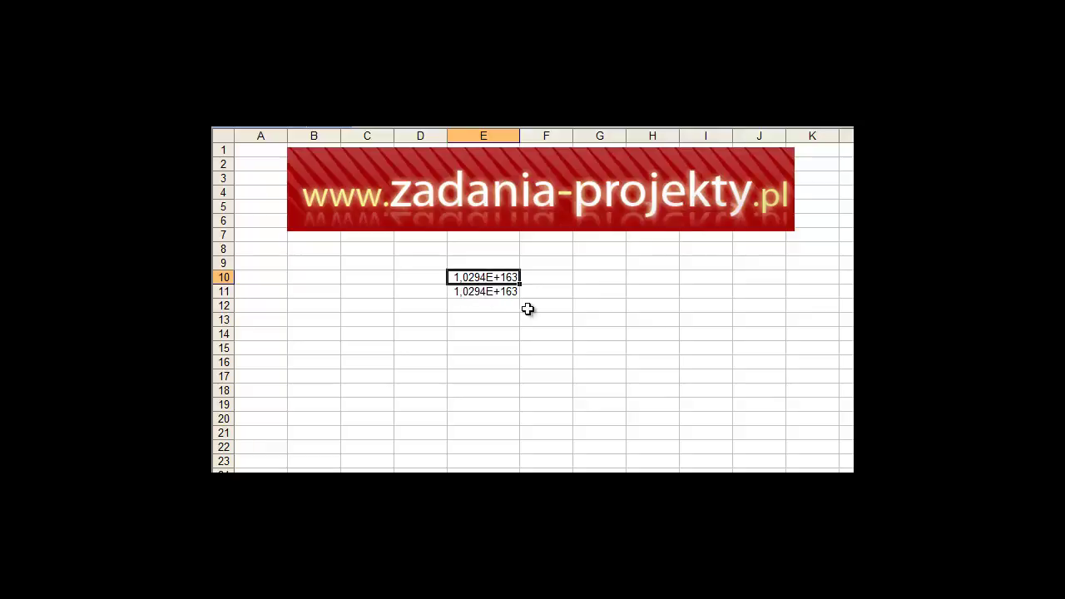
Enter =123/3456787 in B10, which shows 3,55822E-05.
{"action": "left_click", "coordinate": [583, 276]}
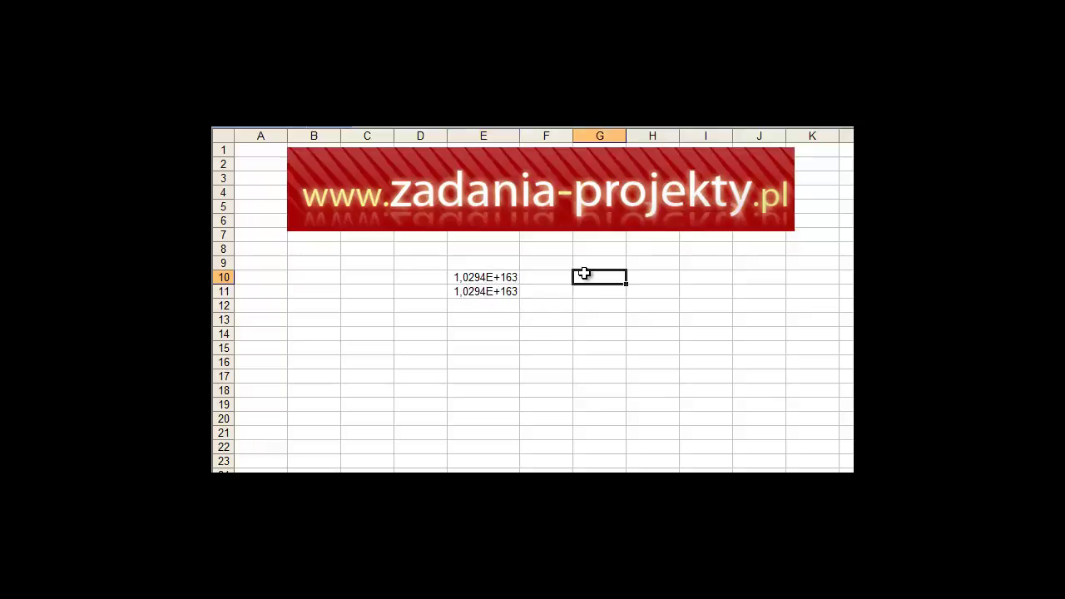
{"action": "left_click", "coordinate": [292, 273]}
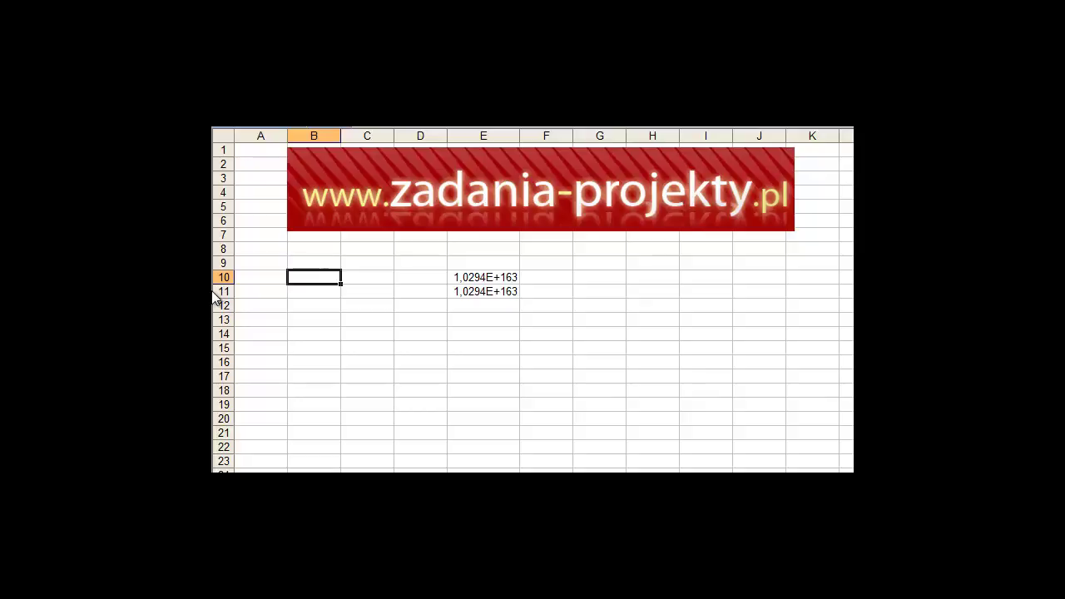
{"action": "type", "text": "=12"}
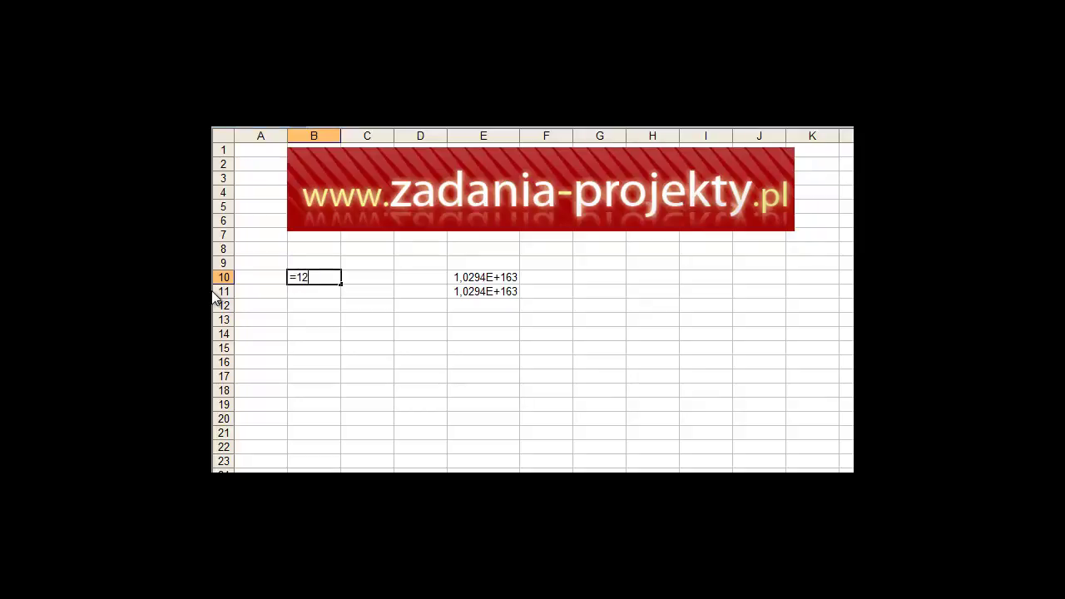
{"action": "type", "text": "3"}
{"action": "type", "text": "/345"}
{"action": "type", "text": "67"}
{"action": "type", "text": "87"}
{"action": "key", "text": "Return"}
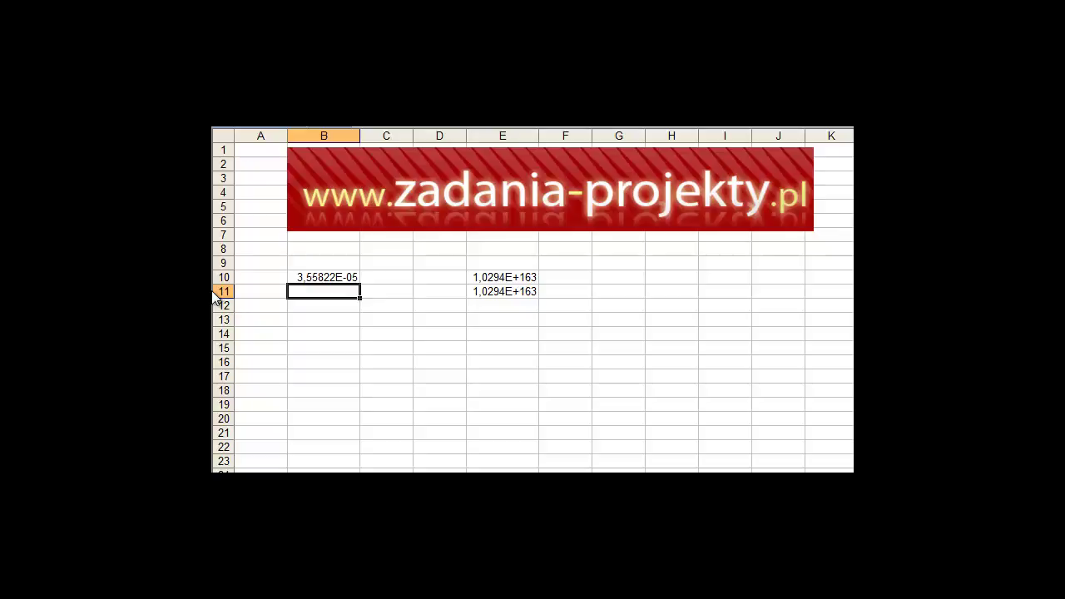
{"action": "key", "text": "Up"}
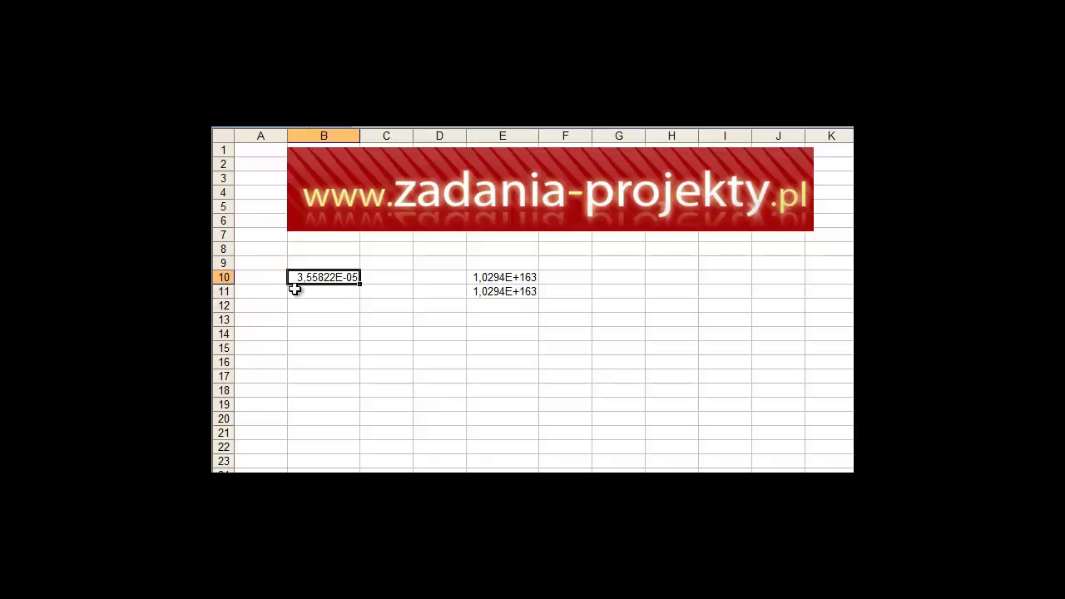
{"action": "left_click", "coordinate": [347, 292]}
{"action": "type", "text": "0"}
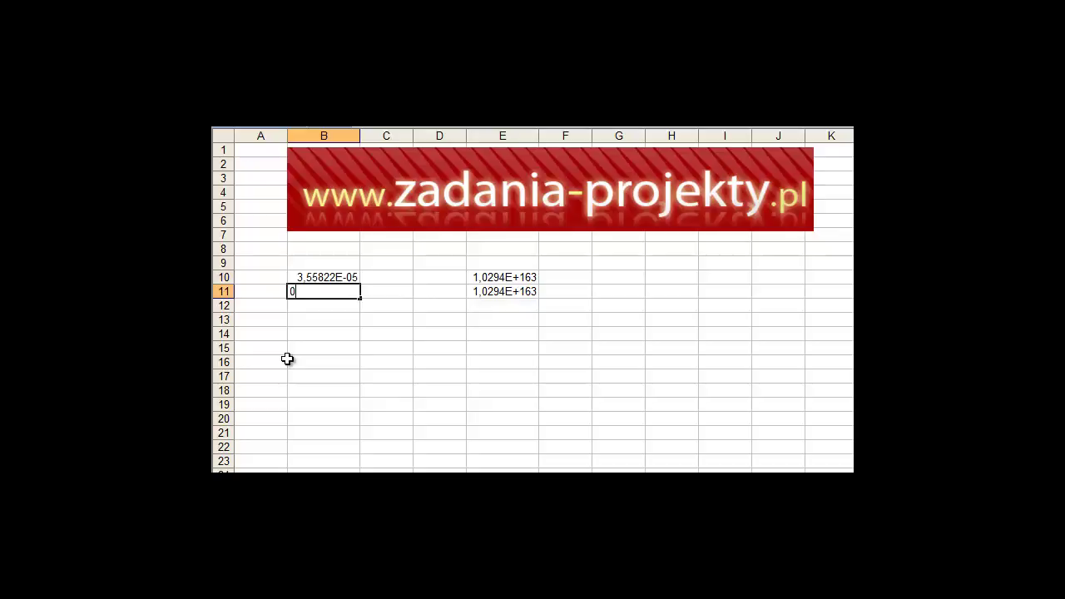
{"action": "type", "text": ","}
{"action": "type", "text": "00"}
{"action": "type", "text": "00"}
{"action": "type", "text": "35"}
{"action": "type", "text": "55"}
{"action": "type", "text": "82"}
{"action": "type", "text": "2"}
{"action": "left_click", "coordinate": [338, 322]}
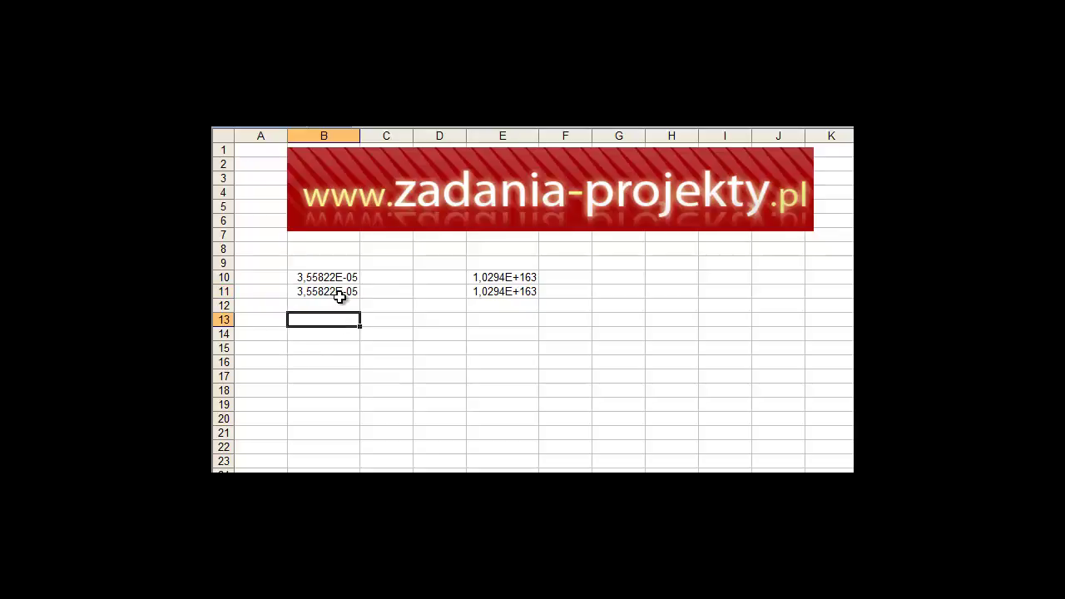
{"action": "left_click", "coordinate": [349, 292]}
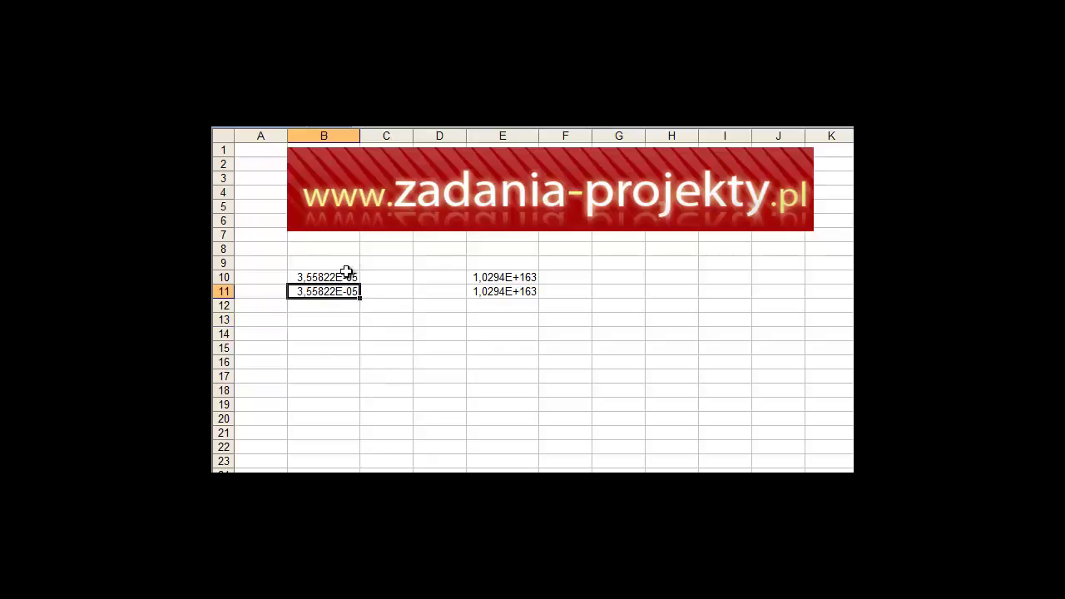
{"action": "left_click_drag", "start_coordinate": [348, 283], "coordinate": [348, 290]}
Format B10:B11 as Number with 8 decimal places, then undo the formatting.
{"action": "right_click", "coordinate": [347, 292]}
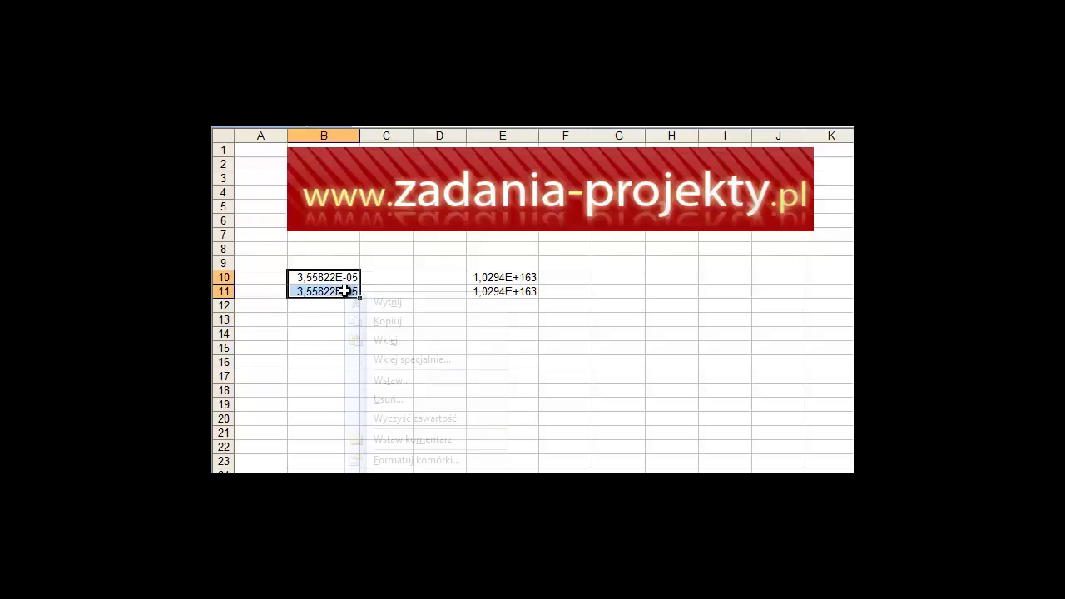
{"action": "left_click", "coordinate": [368, 463]}
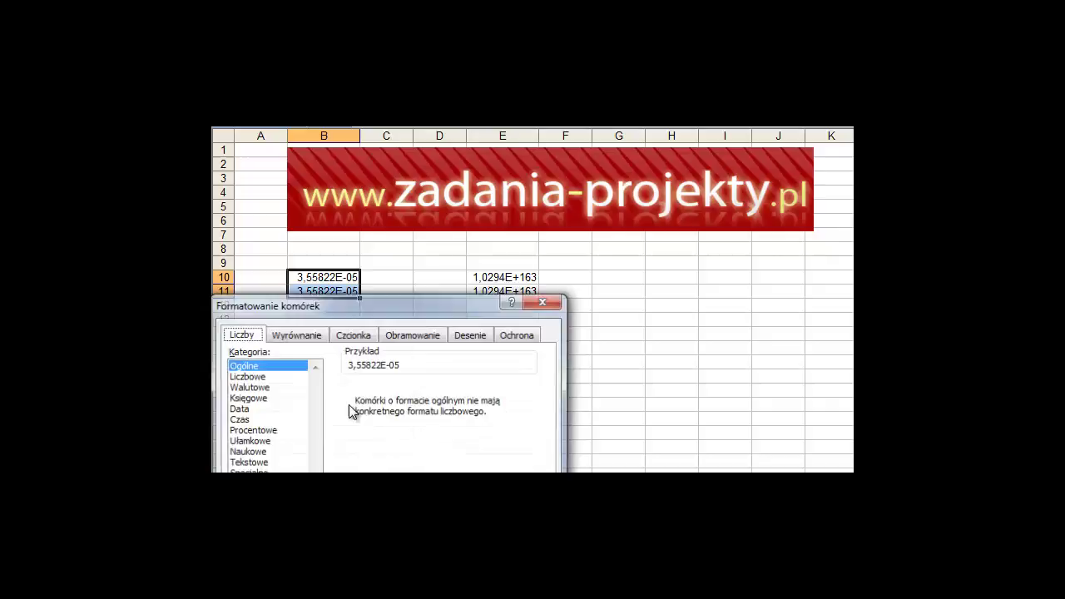
{"action": "left_click", "coordinate": [264, 376]}
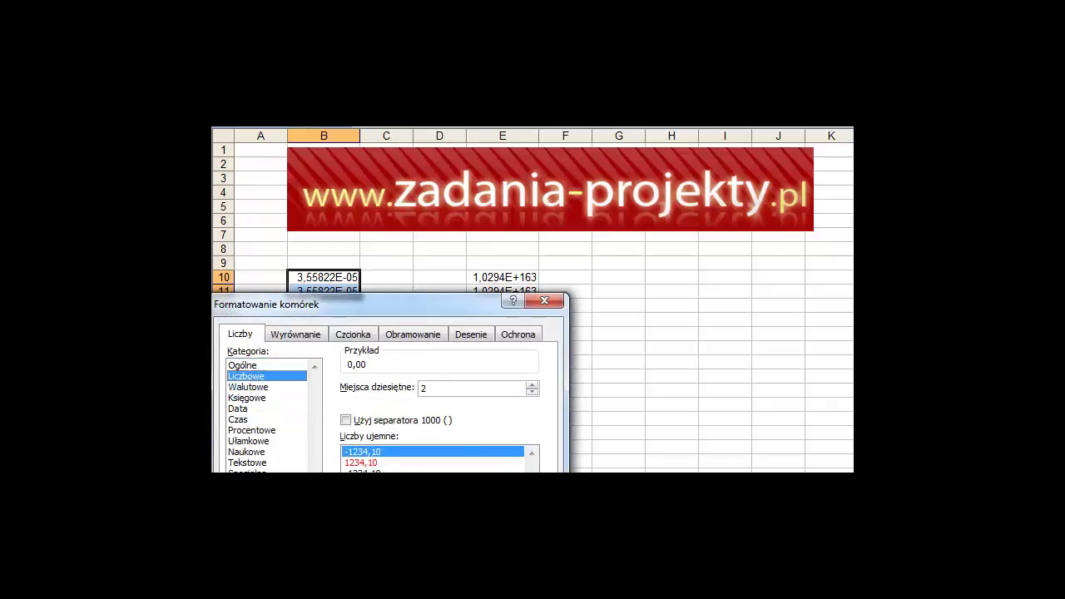
{"action": "left_click", "coordinate": [532, 385]}
{"action": "left_click", "coordinate": [532, 385]}
{"action": "left_click", "coordinate": [532, 385]}
{"action": "left_click", "coordinate": [532, 386]}
{"action": "left_click", "coordinate": [531, 385]}
{"action": "left_click", "coordinate": [532, 386]}
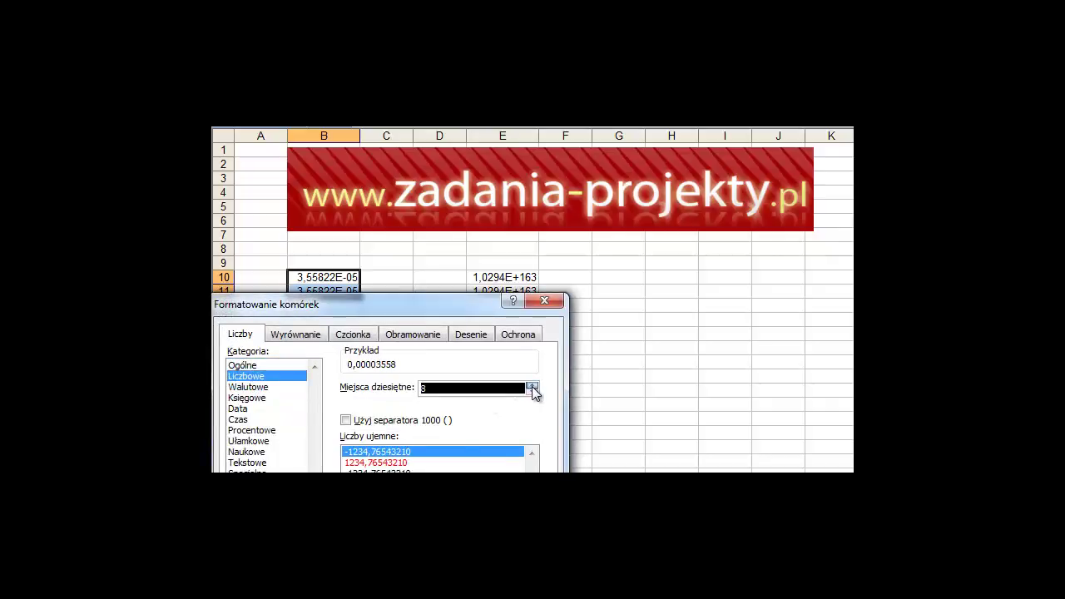
{"action": "key", "text": "Return"}
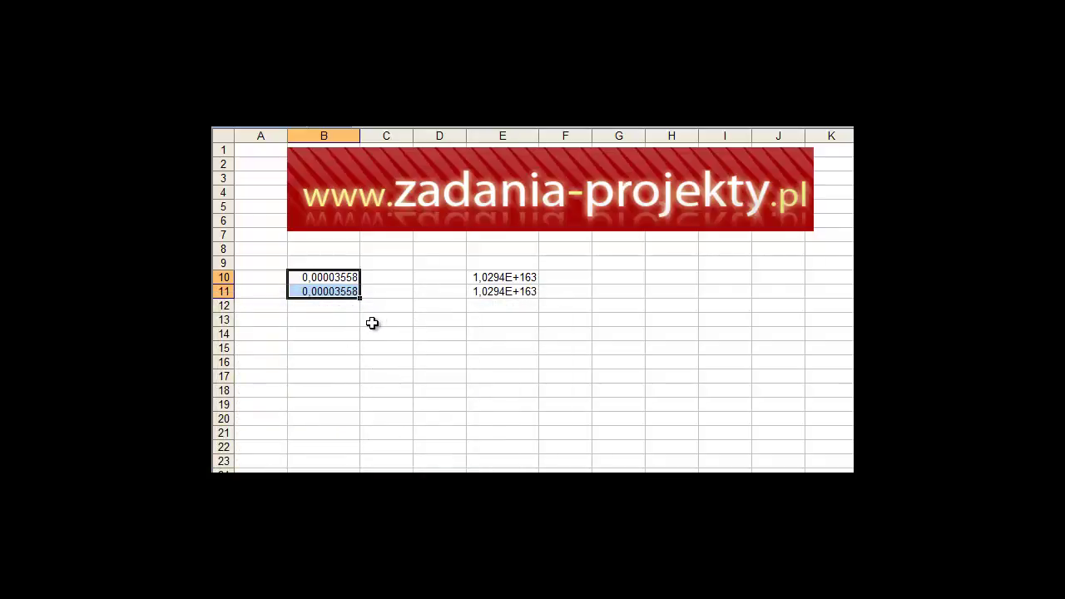
{"action": "left_click", "coordinate": [346, 279]}
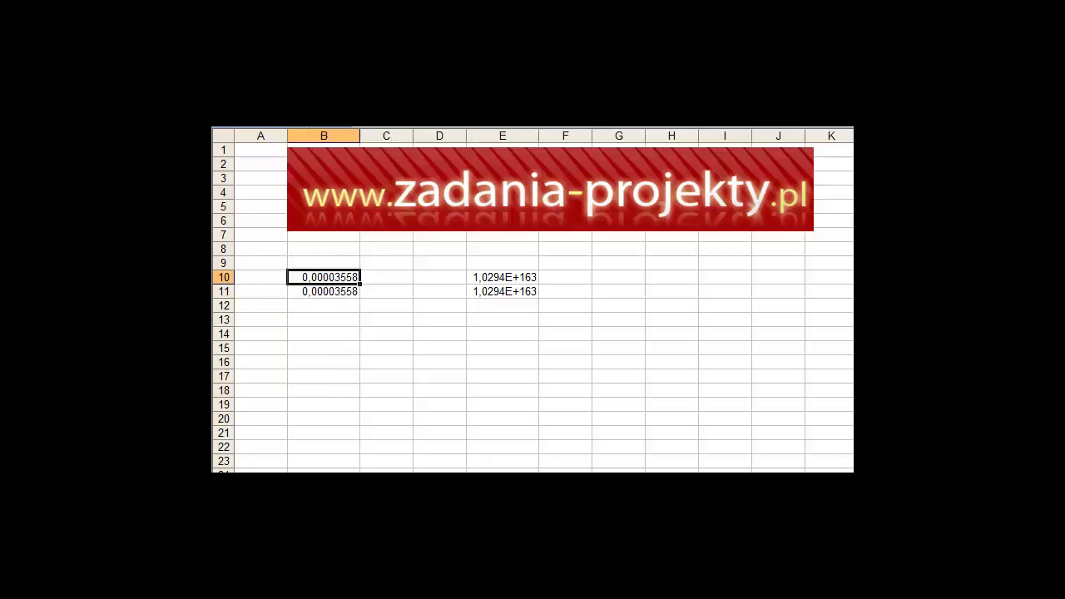
{"action": "key", "text": "ctrl+z"}
Select B13, E10 and B10 to compare the scientific-notation values.
{"action": "left_click", "coordinate": [345, 315]}
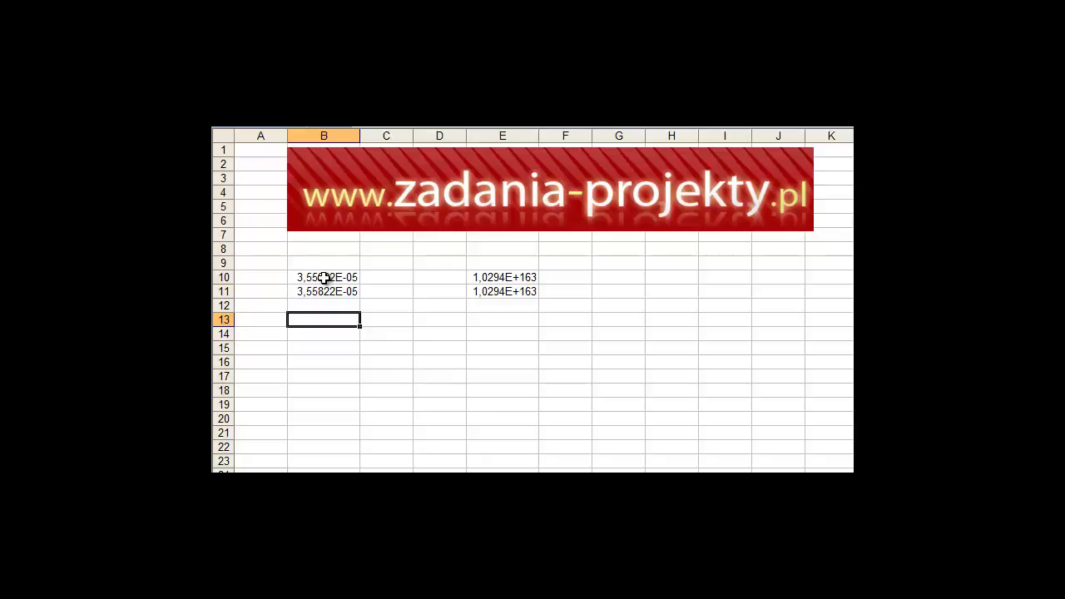
{"action": "left_click", "coordinate": [502, 279]}
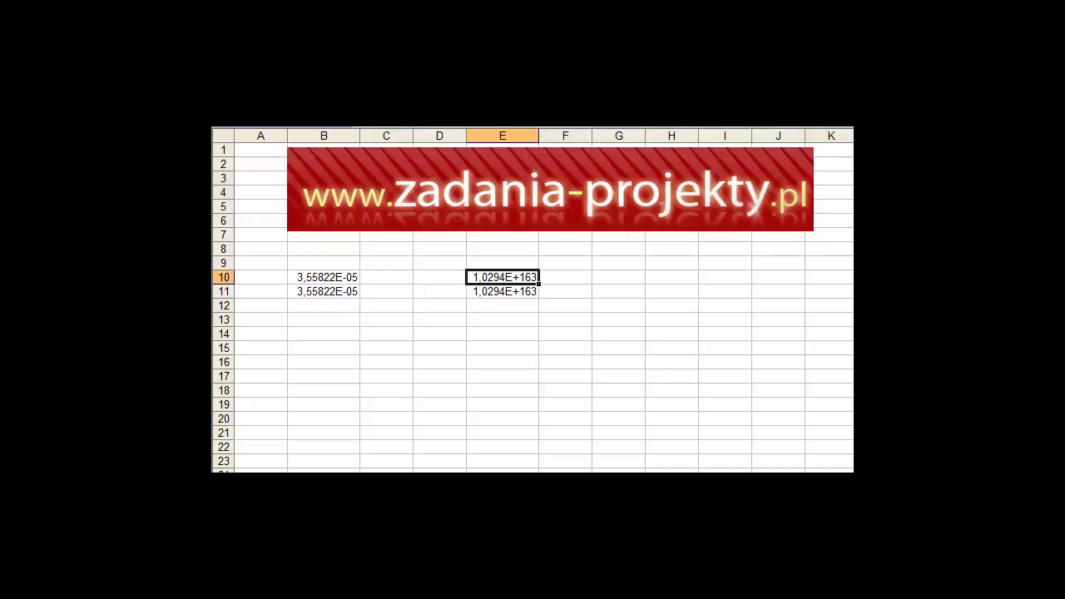
{"action": "left_click", "coordinate": [332, 279]}
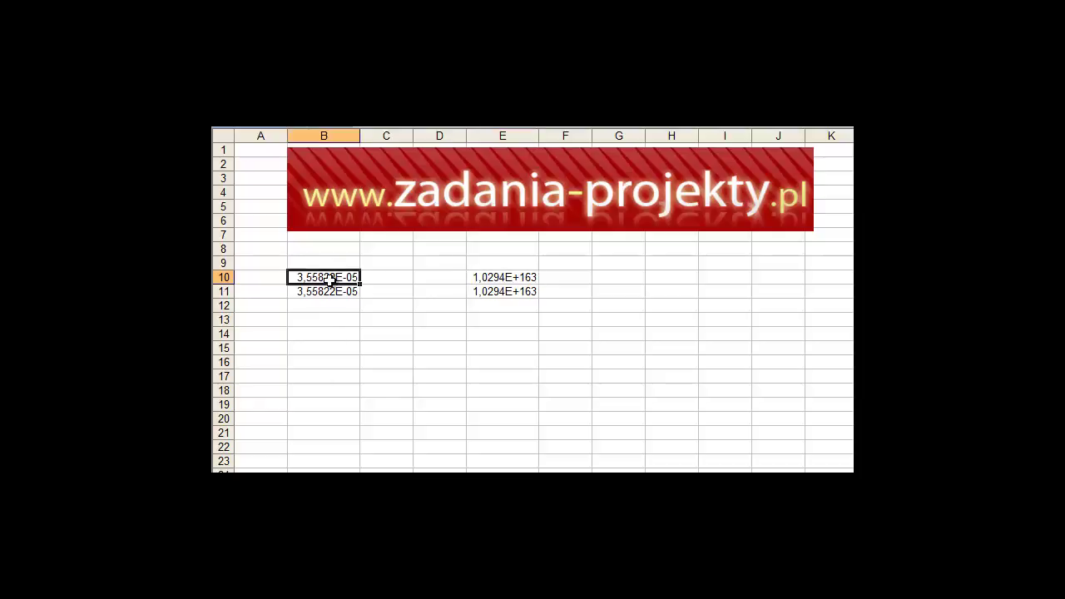